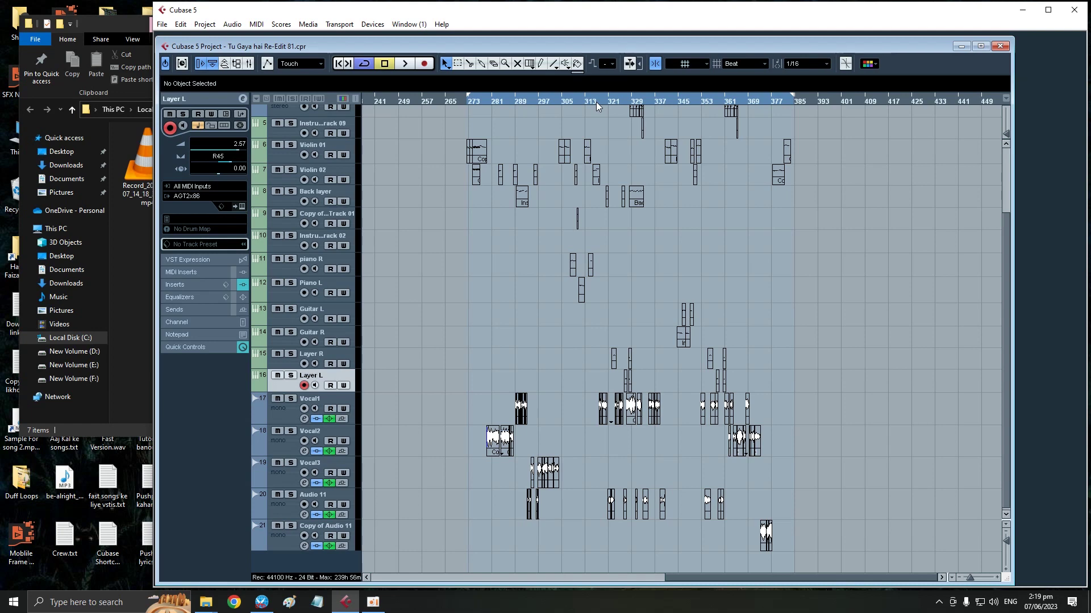
Play back the arrangement from about bar 317, with the timeline enlarged around the Vocal1 clips, and stop playback.
left_click(596, 102)
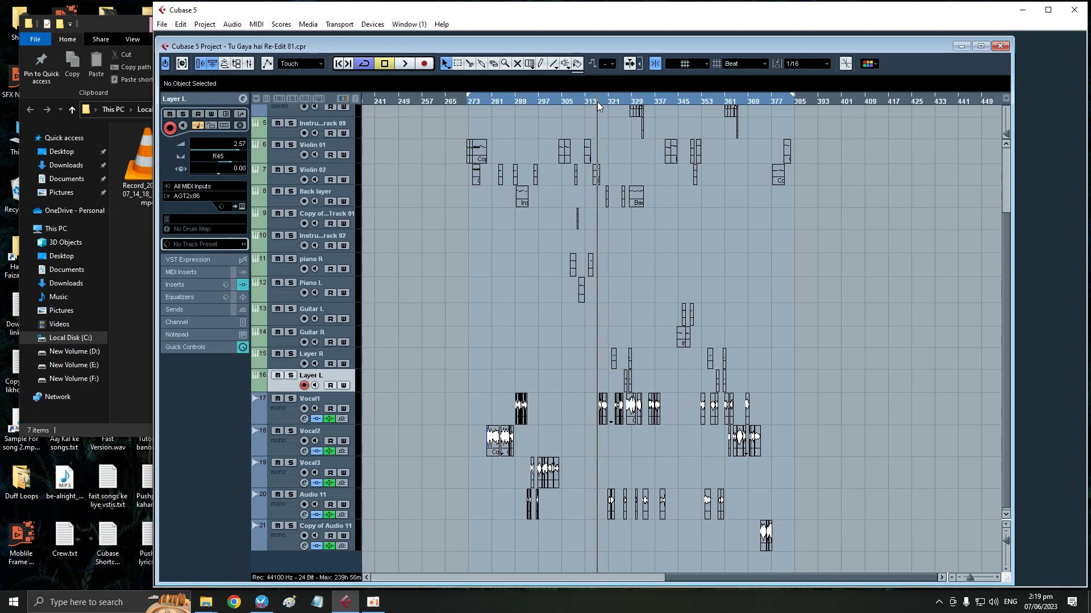
key("h")
key("h")
key("h")
key("h")
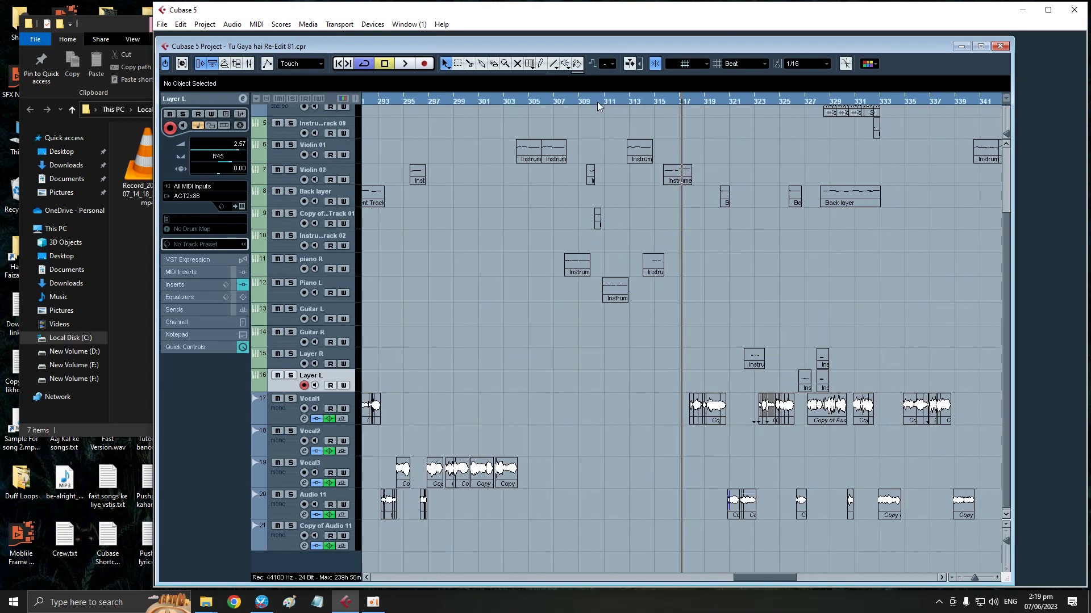
key("space")
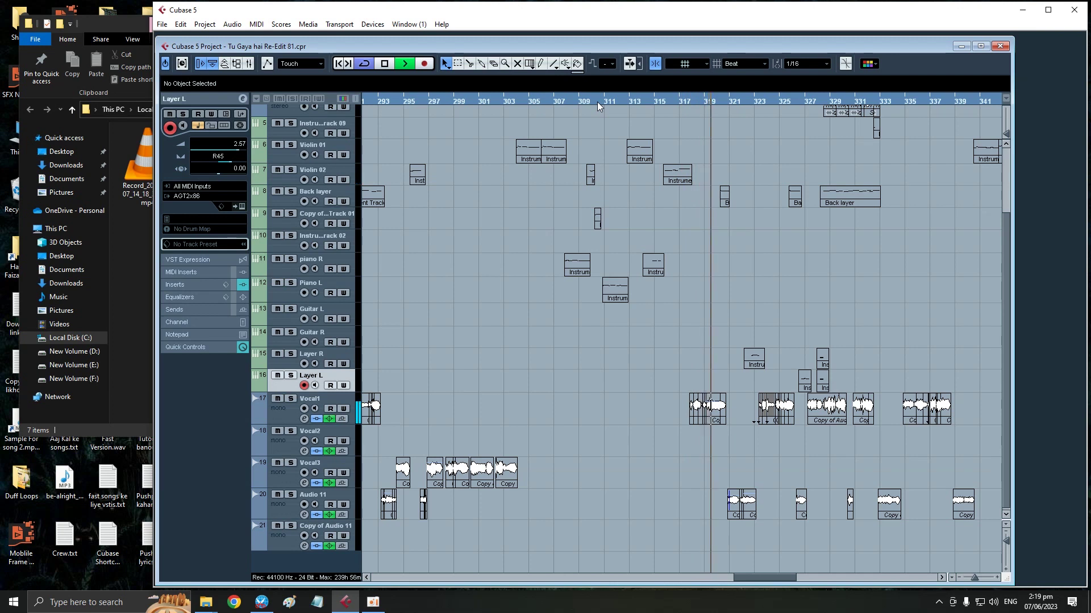
key("space")
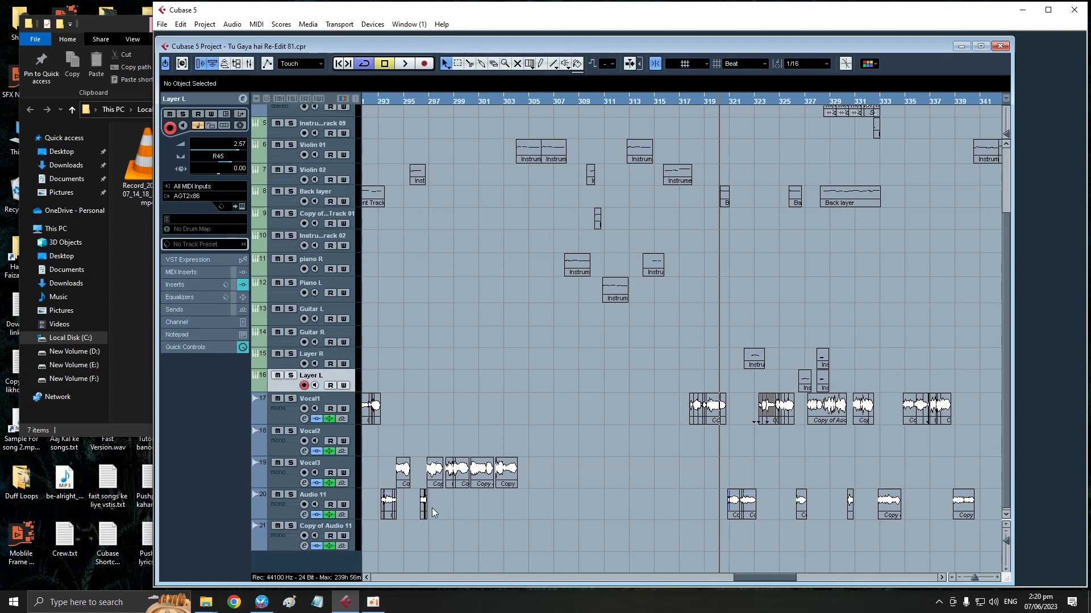
left_click(372, 601)
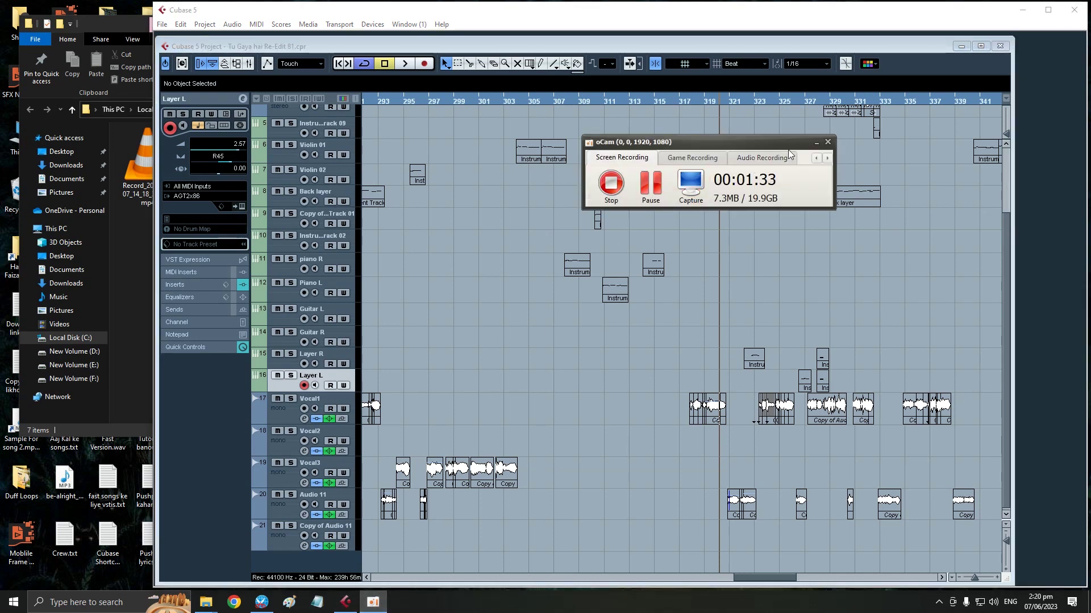
left_click(639, 374)
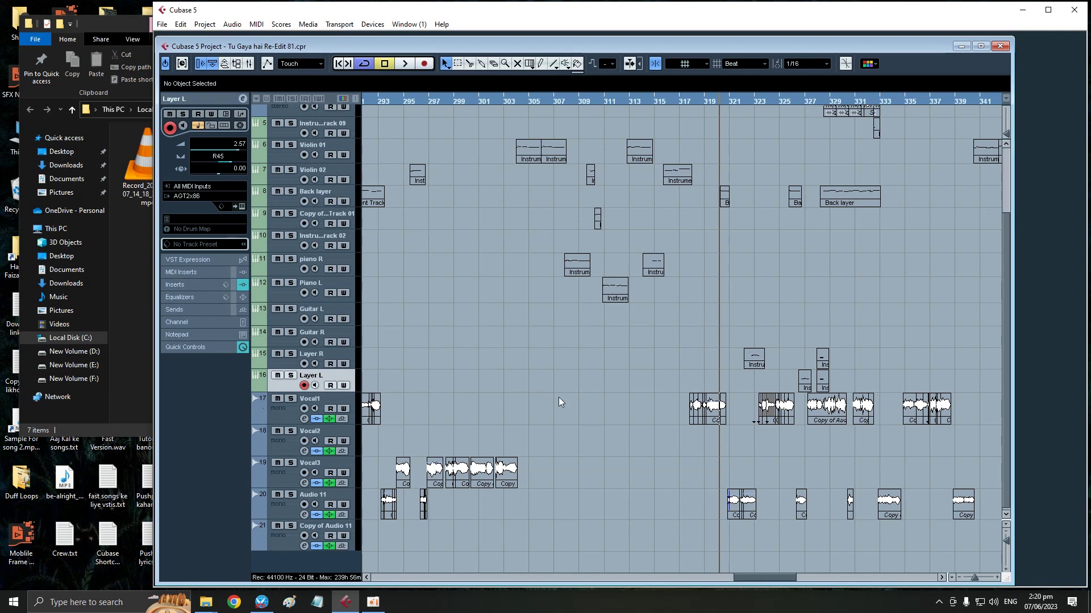
Select the Vocal1 track, play back from about bar 318 to hear the vocal, and stop playback.
left_click(280, 417)
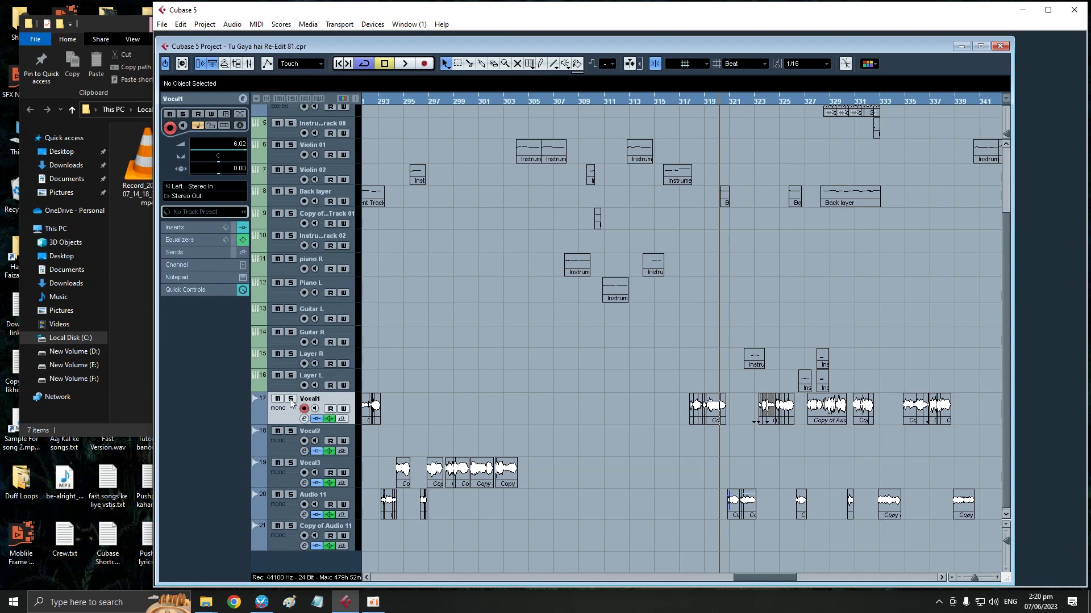
left_click(290, 399)
left_click(291, 399)
left_click(693, 101)
key("space")
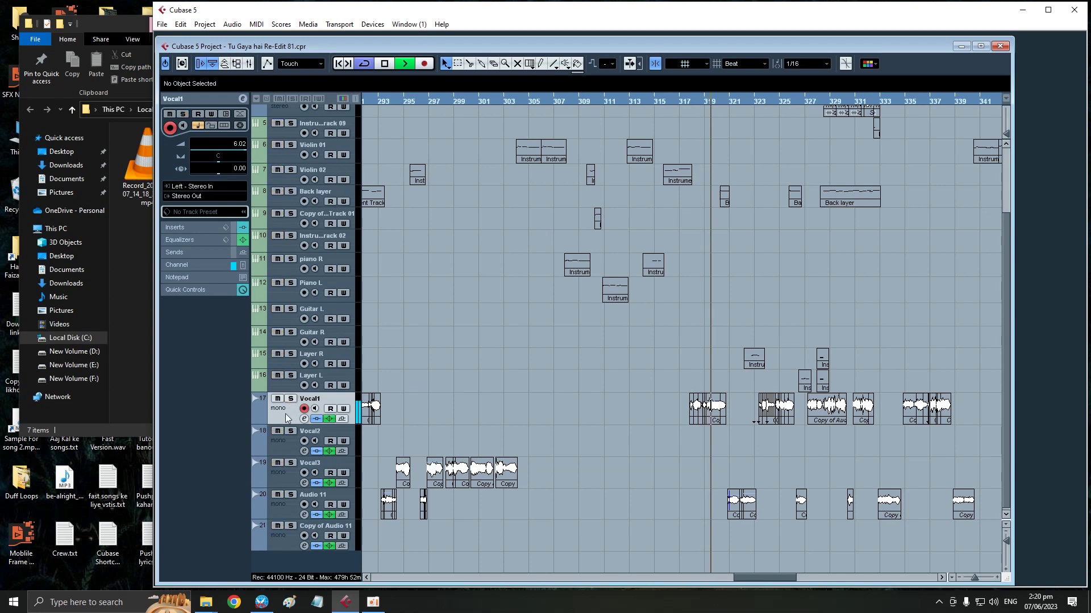
key("space")
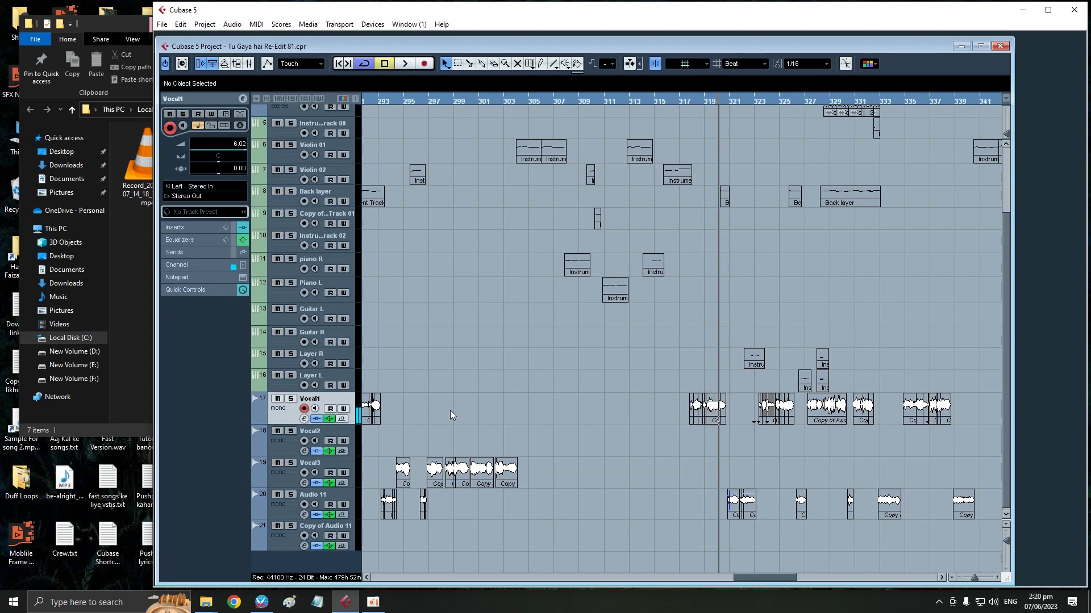
Open the Vocal1 channel settings and examine the Limiter in the seventh insert slot.
left_click(305, 418)
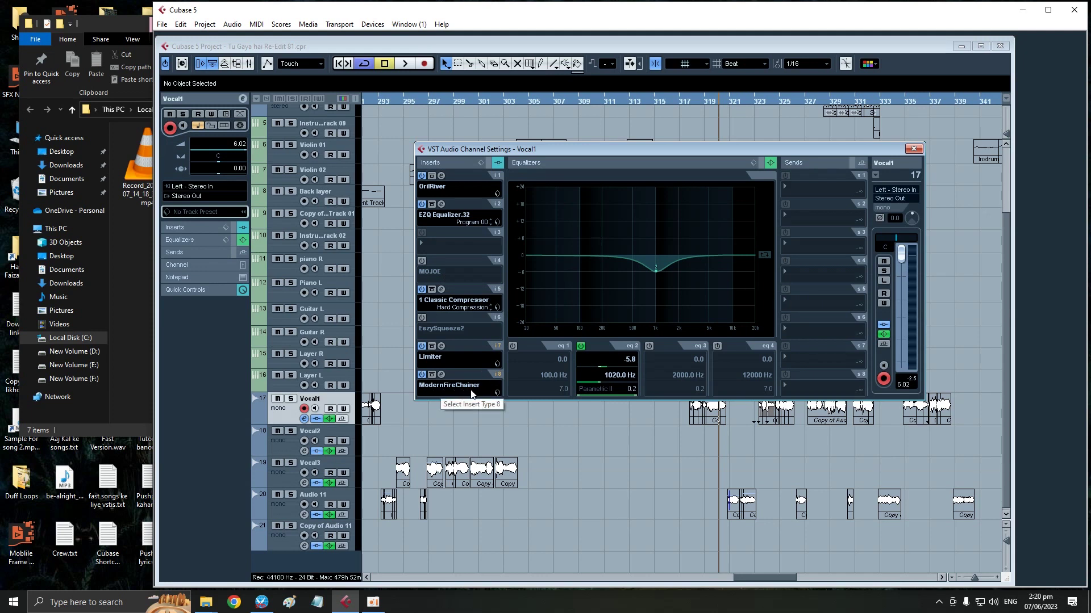
left_click(442, 346)
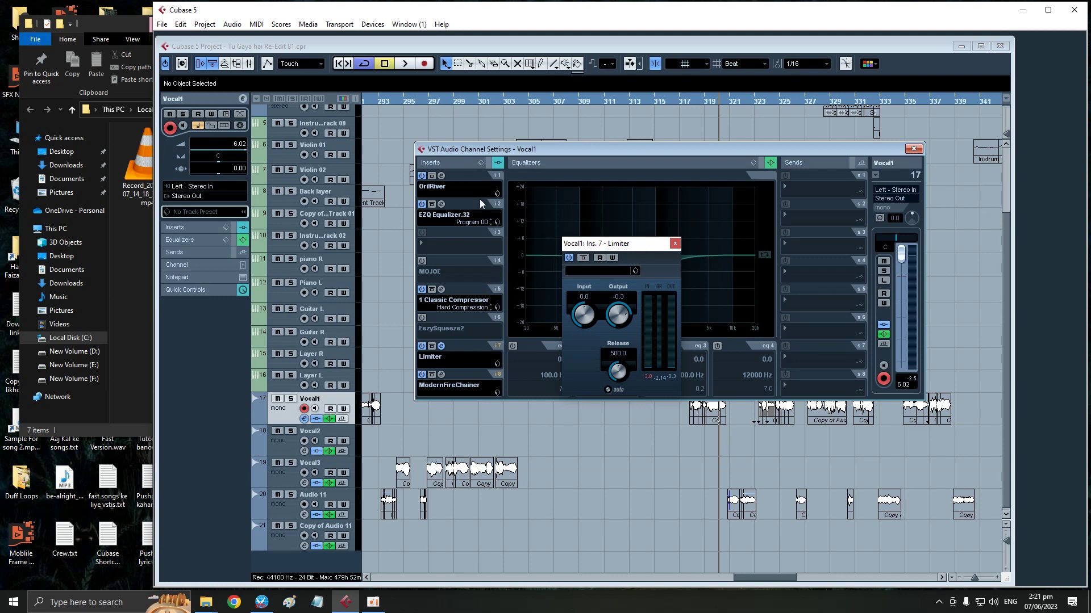
left_click(674, 244)
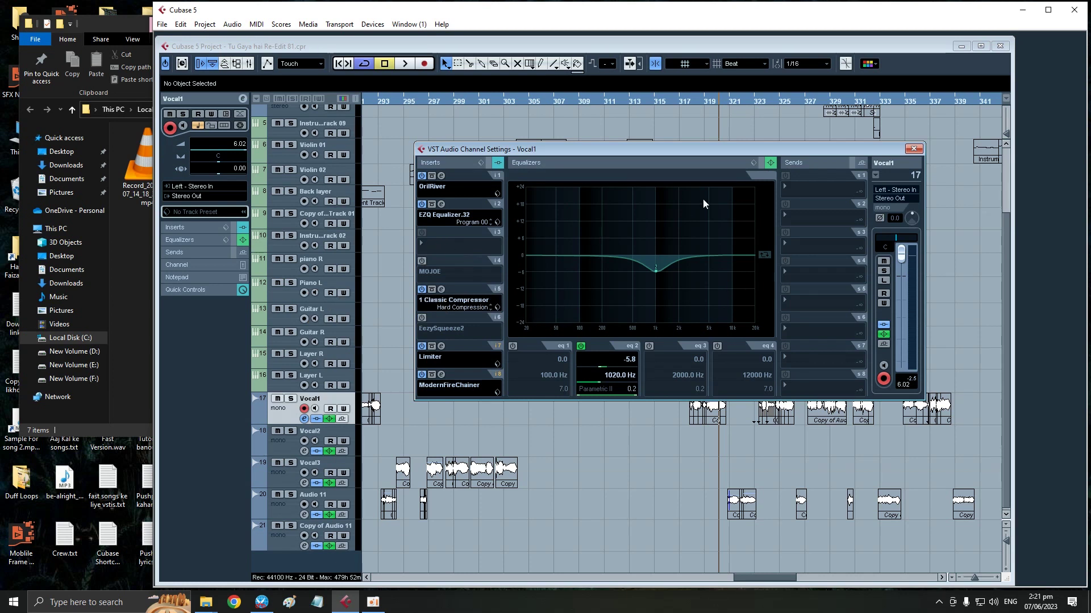
left_click(913, 149)
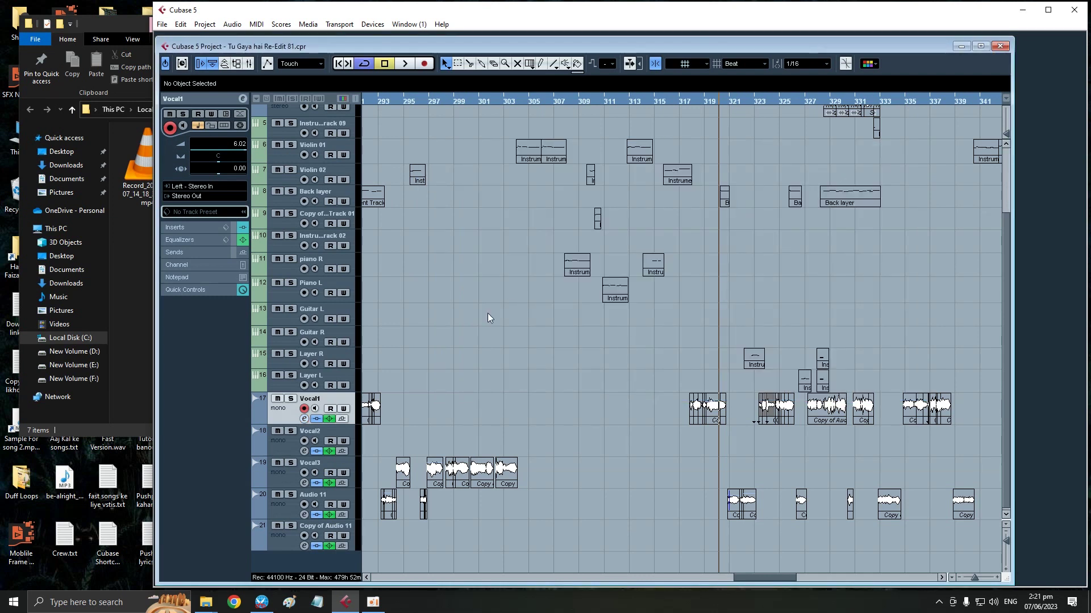
left_click(303, 420)
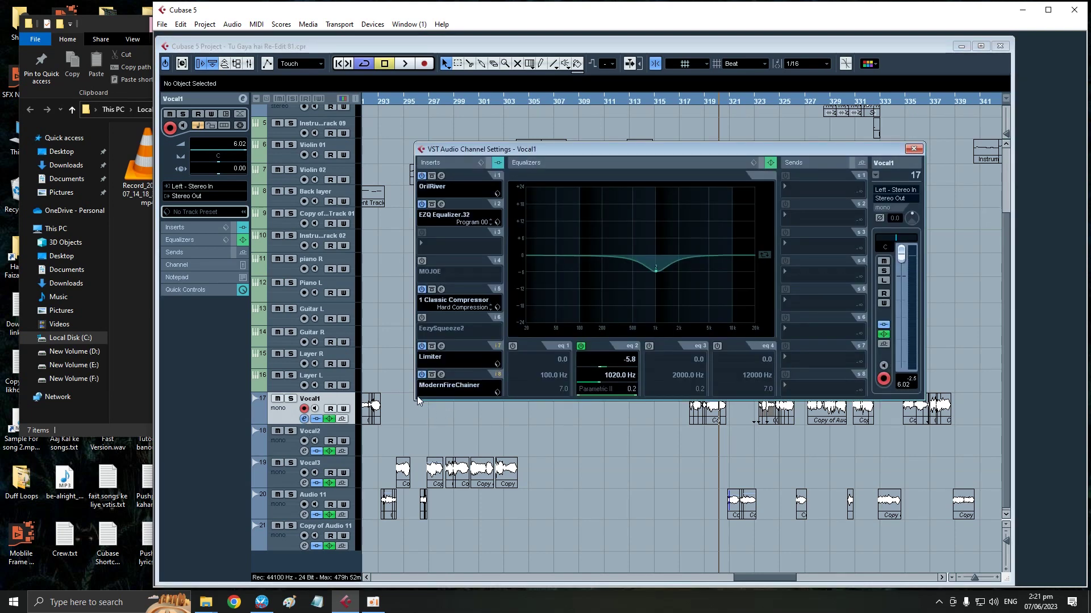
left_click(442, 347)
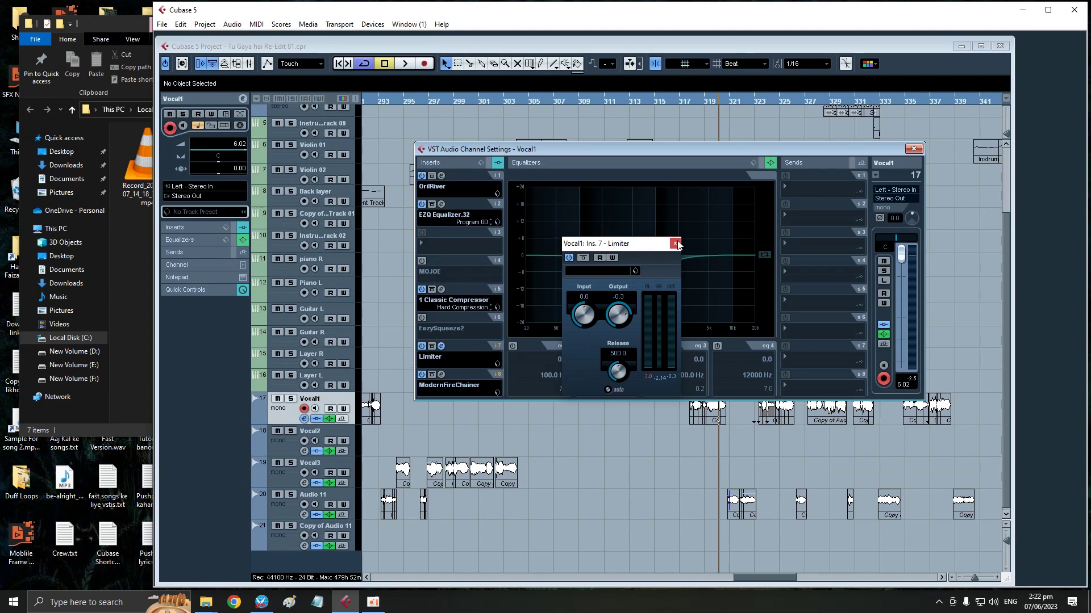
Add the Maximizer dynamics effect to Vocal1's third insert slot and close the channel settings, keeping the effect's window open.
left_click(420, 246)
left_click(422, 246)
mouse_move(449, 296)
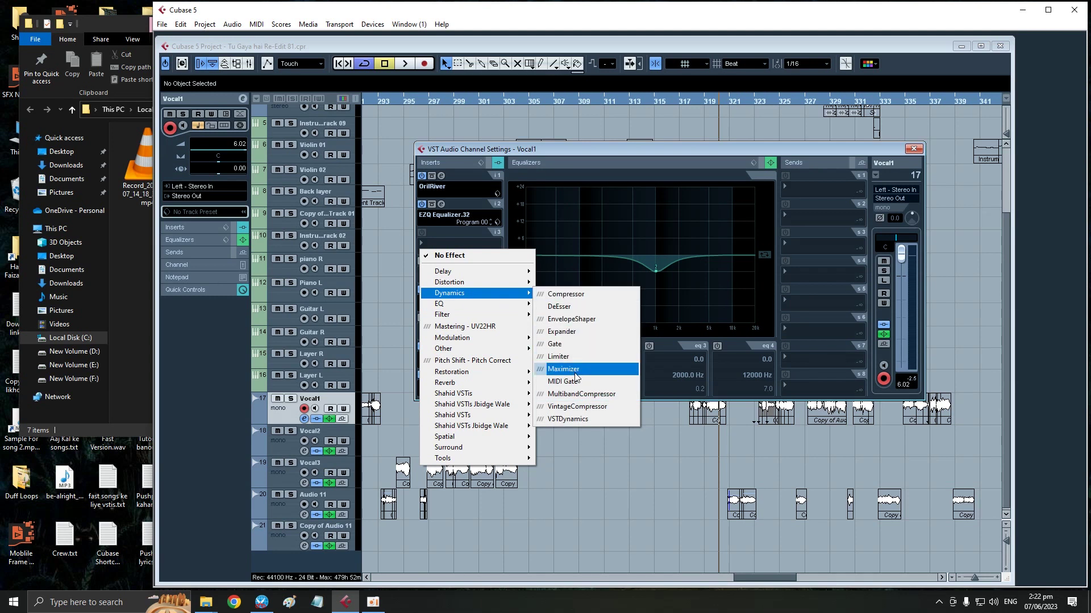
left_click(575, 371)
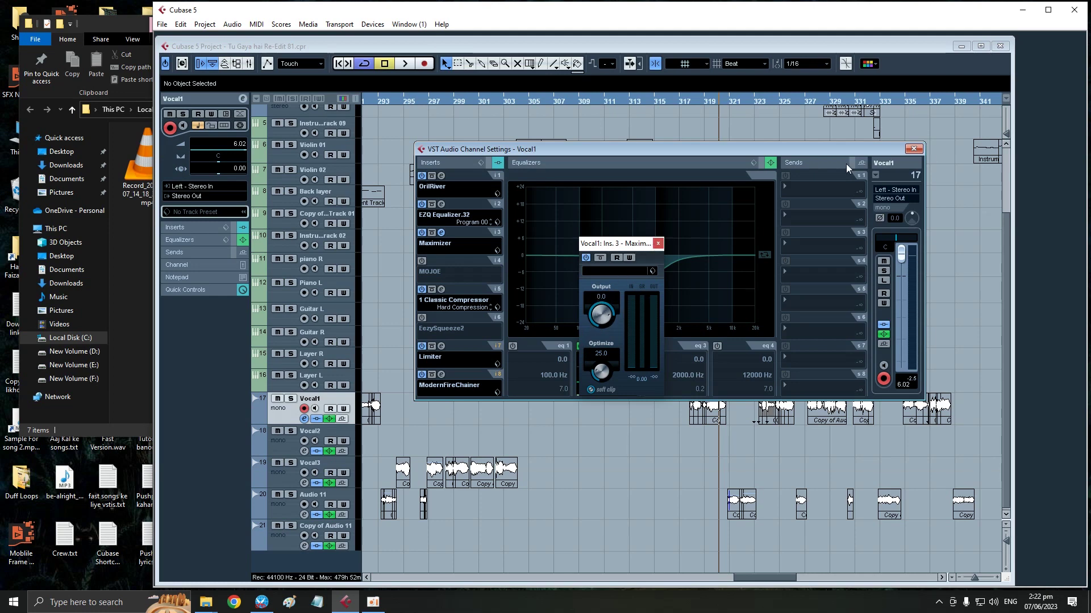
key("Escape")
left_click_drag(639, 248, 613, 249)
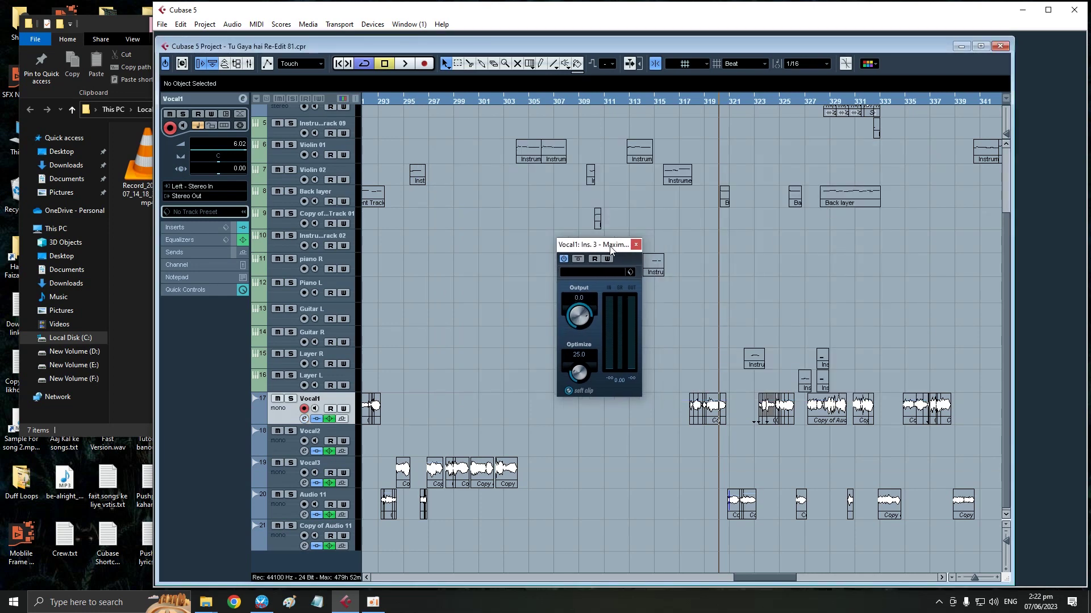
Play the vocal from about bar 318 to check the Maximizer's level meters, and close the effect's window.
left_click(693, 103)
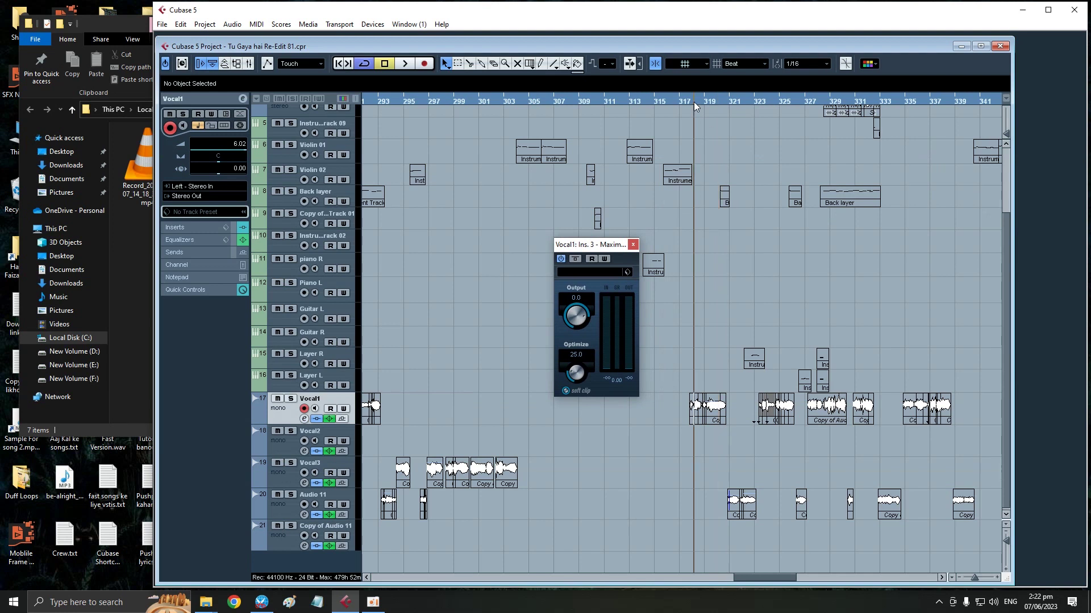
left_click(694, 101)
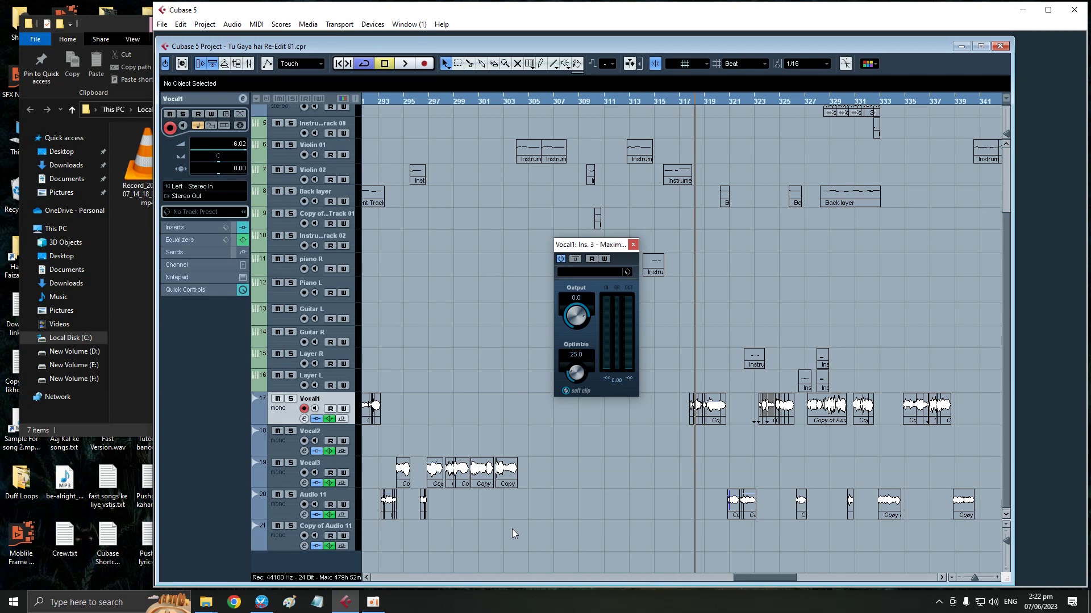
key("space")
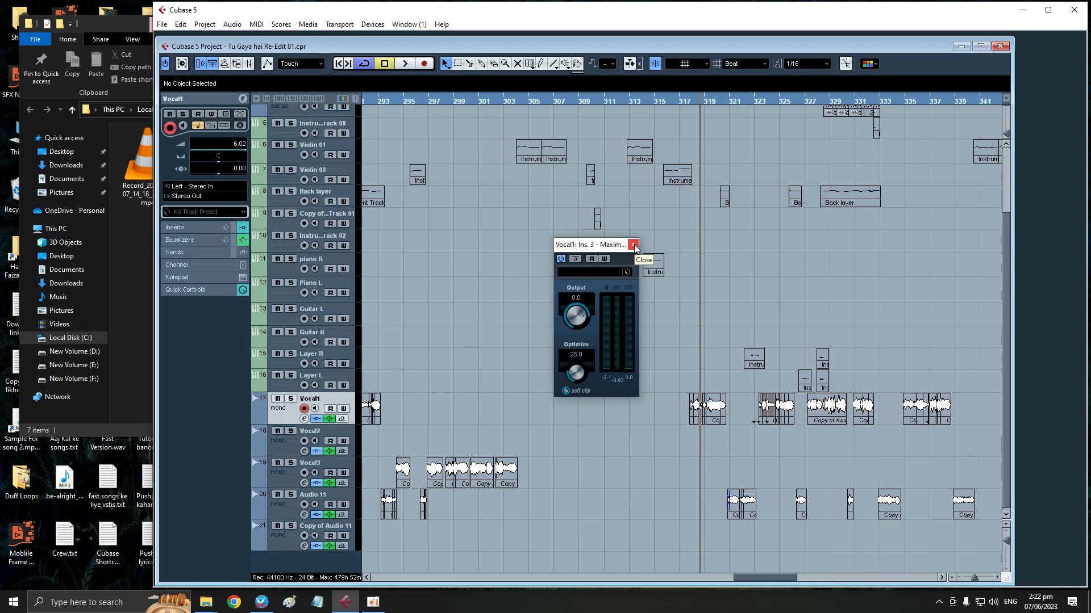
left_click(634, 245)
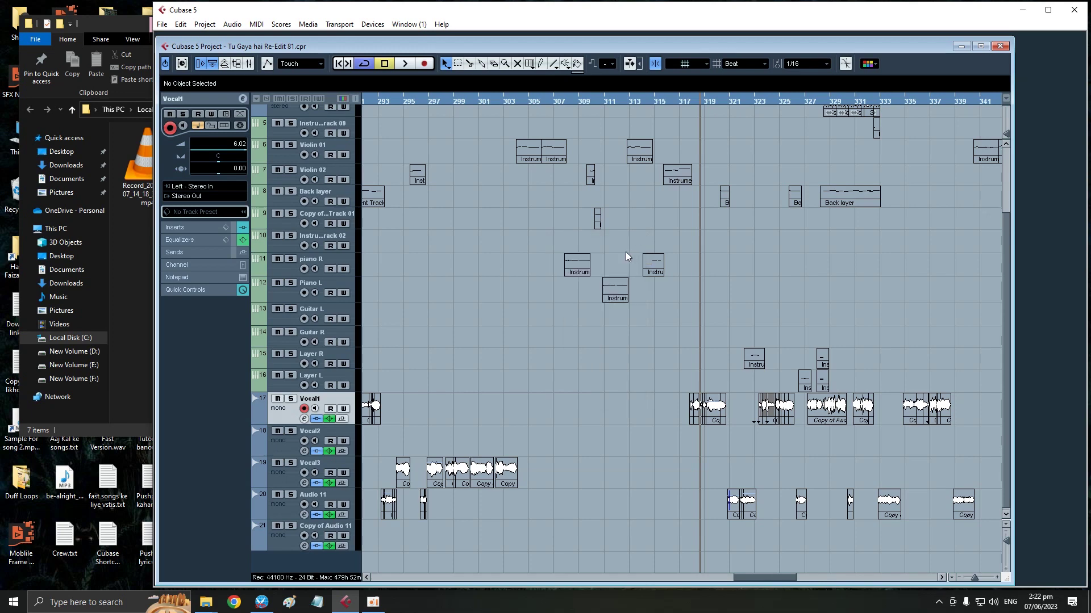
Show Mixer 3 and open the Stereo Out channel settings to examine its Maximizer insert.
left_click(372, 24)
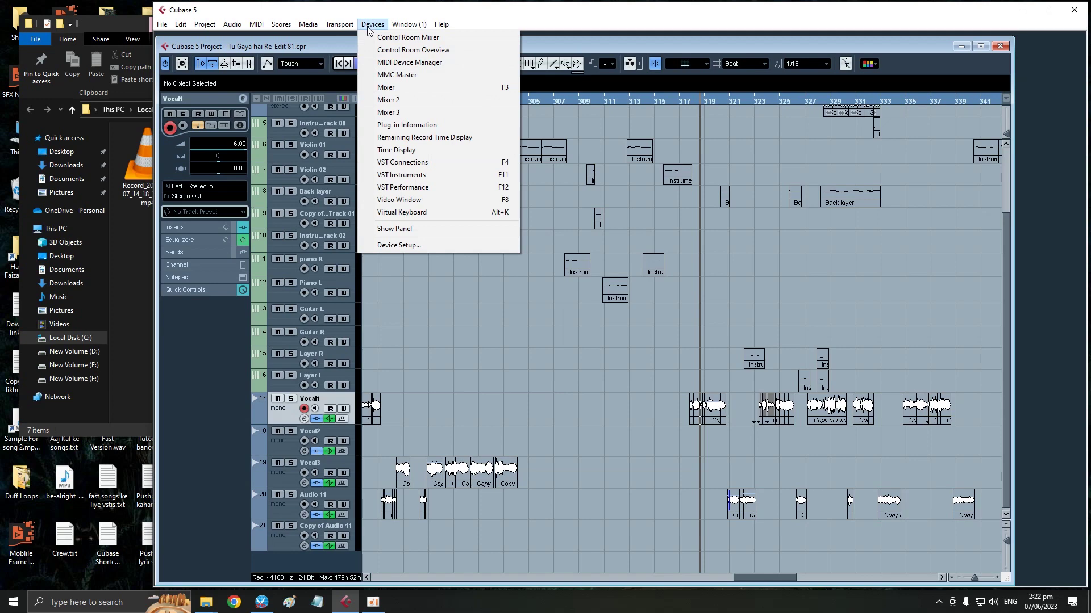
left_click(391, 112)
left_click_drag(682, 256, 586, 220)
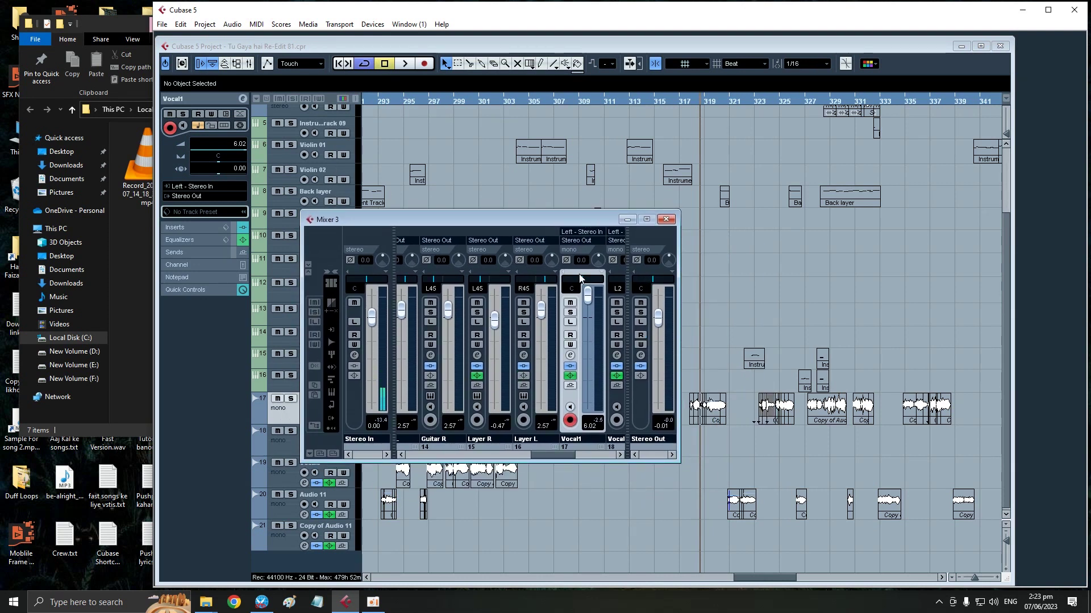
left_click_drag(576, 226, 581, 196)
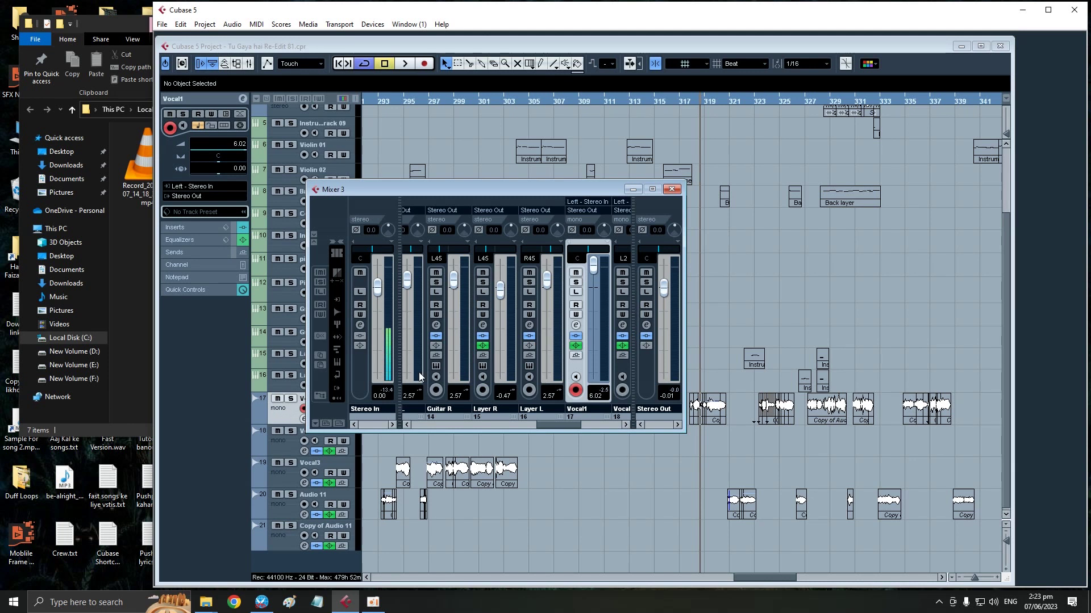
left_click(646, 326)
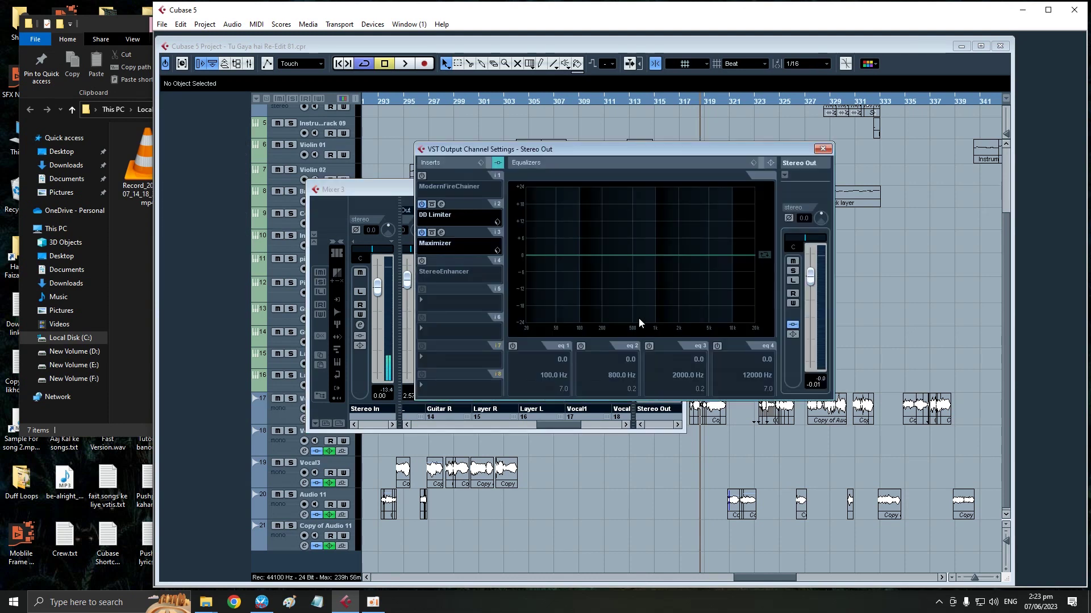
left_click(440, 233)
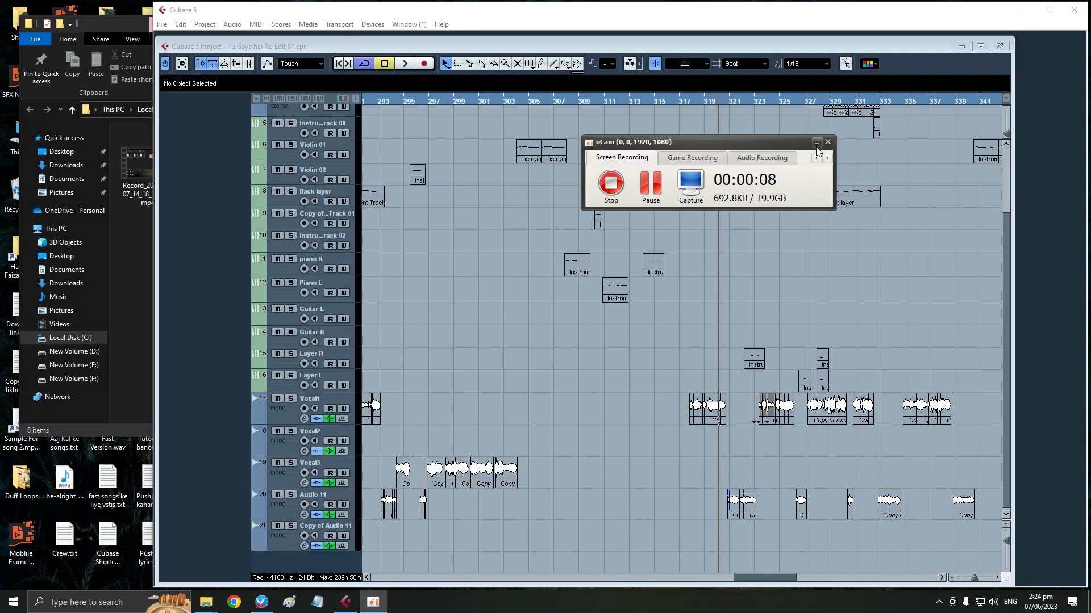
Play a short passage of the arrangement from about bar 320 and stop playback.
left_click(816, 145)
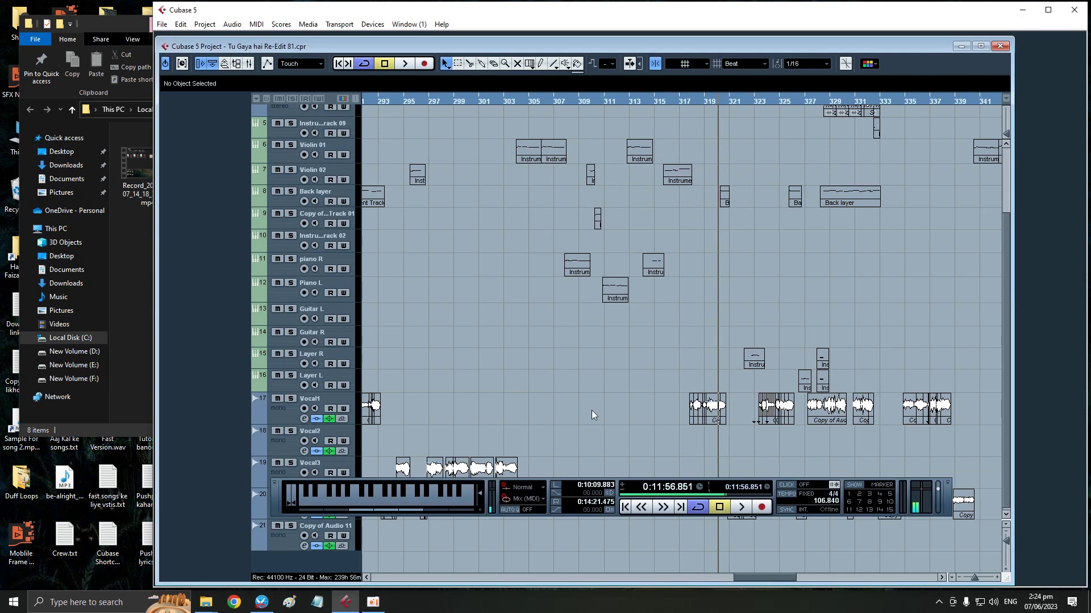
left_click(740, 506)
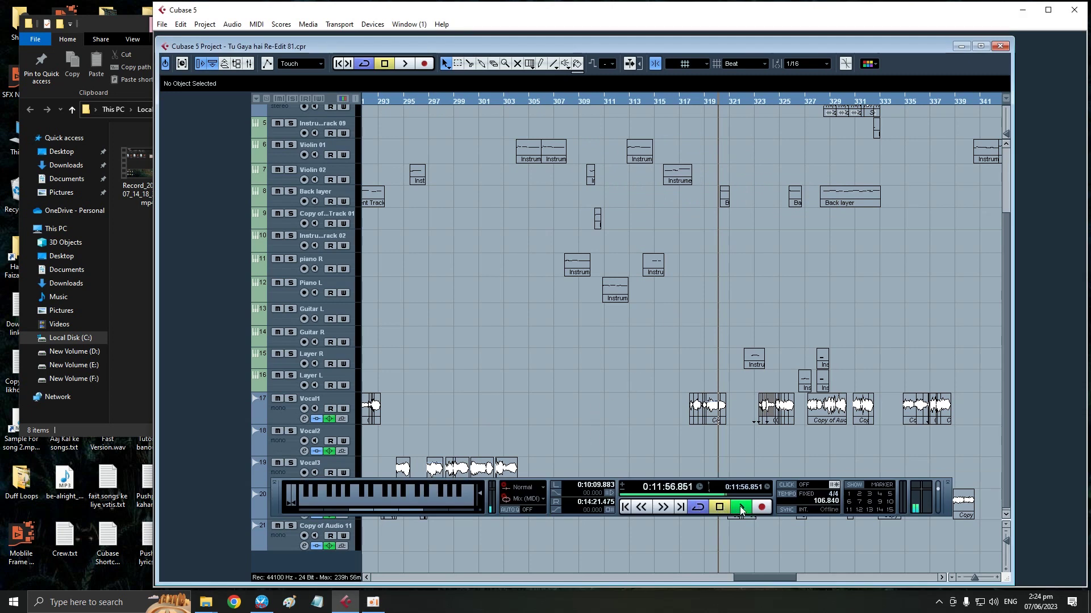
left_click(722, 508)
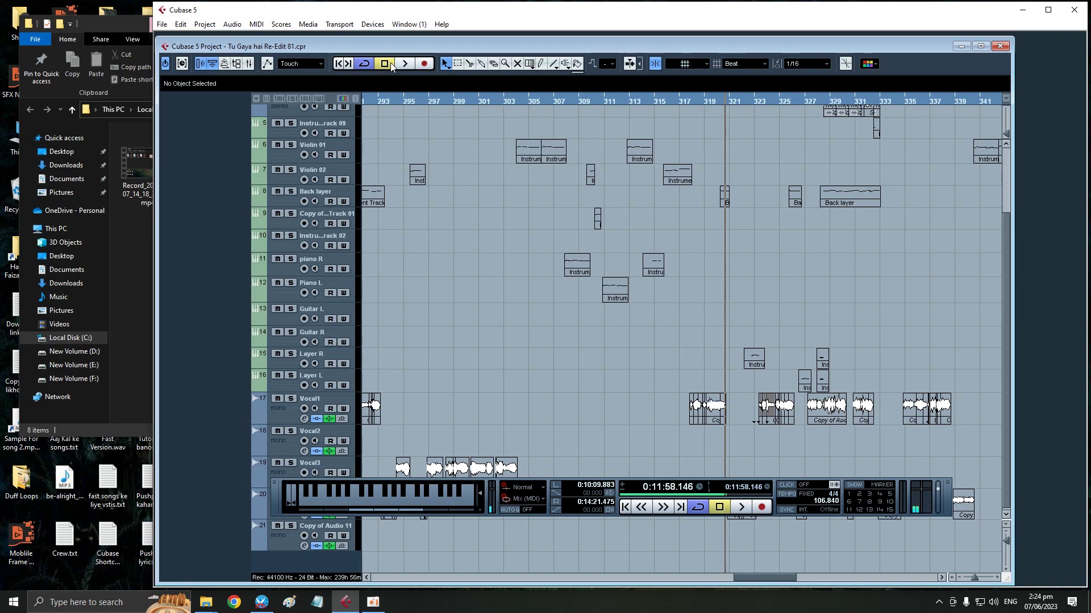
Bring Mixer 3 back up and examine the DD Limiter and Maximizer inserts on the Stereo Out channel.
left_click(373, 24)
left_click(389, 112)
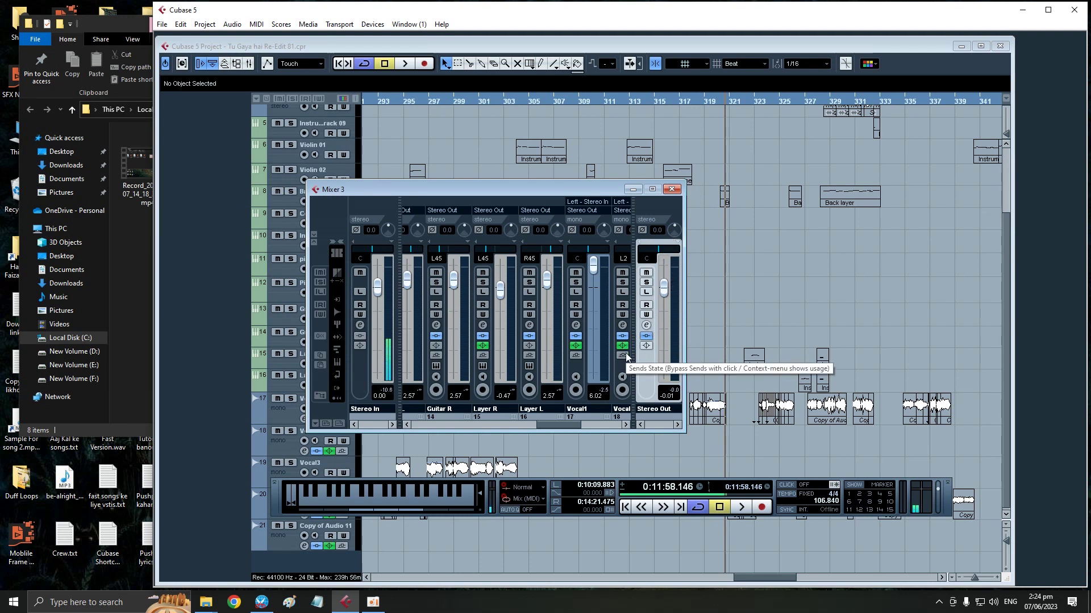
left_click(646, 326)
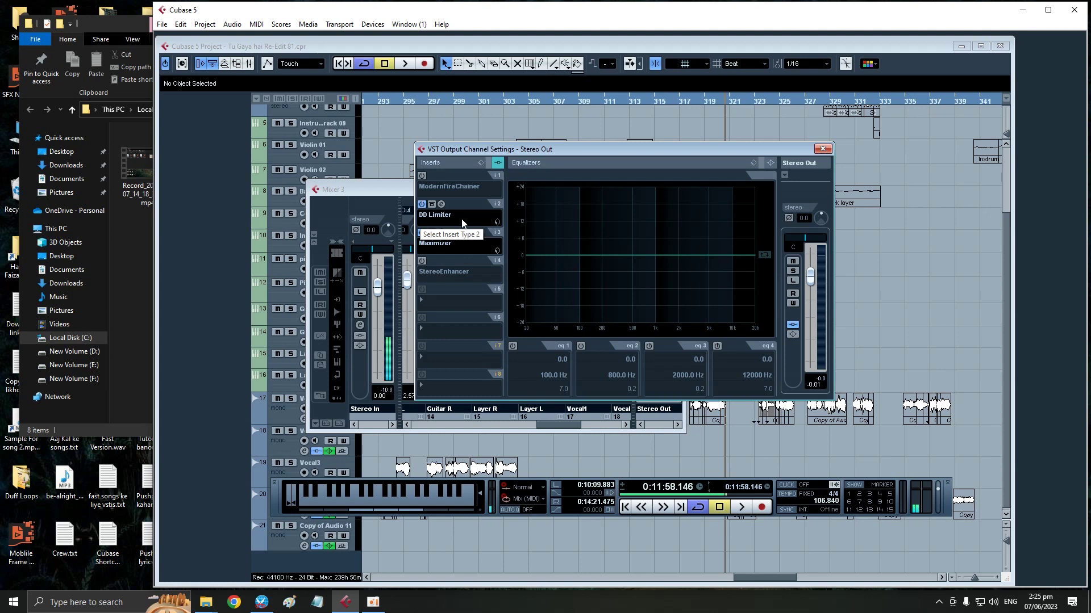
left_click(441, 205)
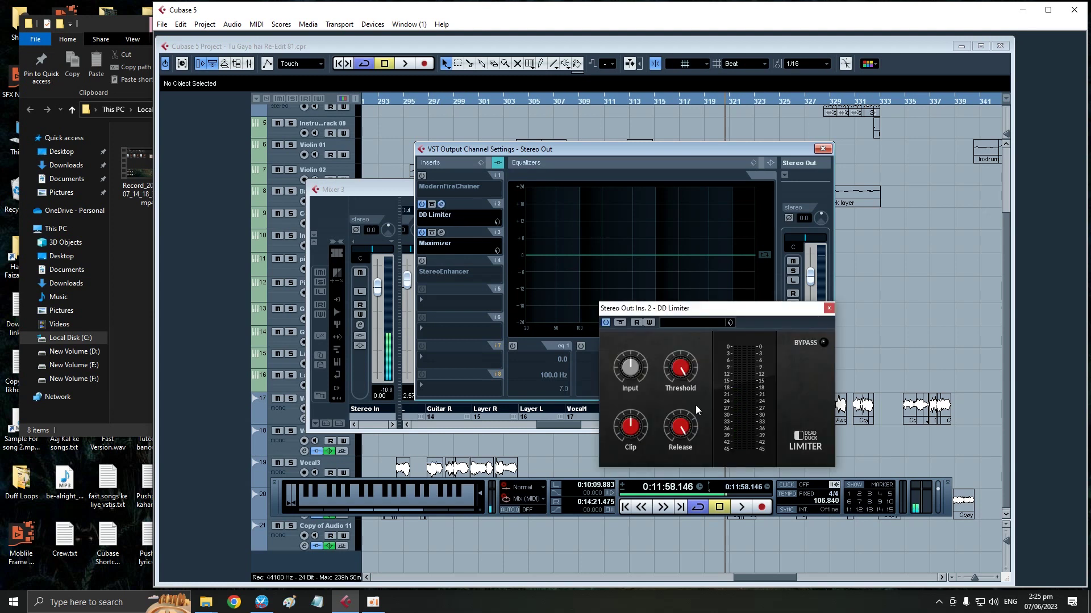
left_click(829, 308)
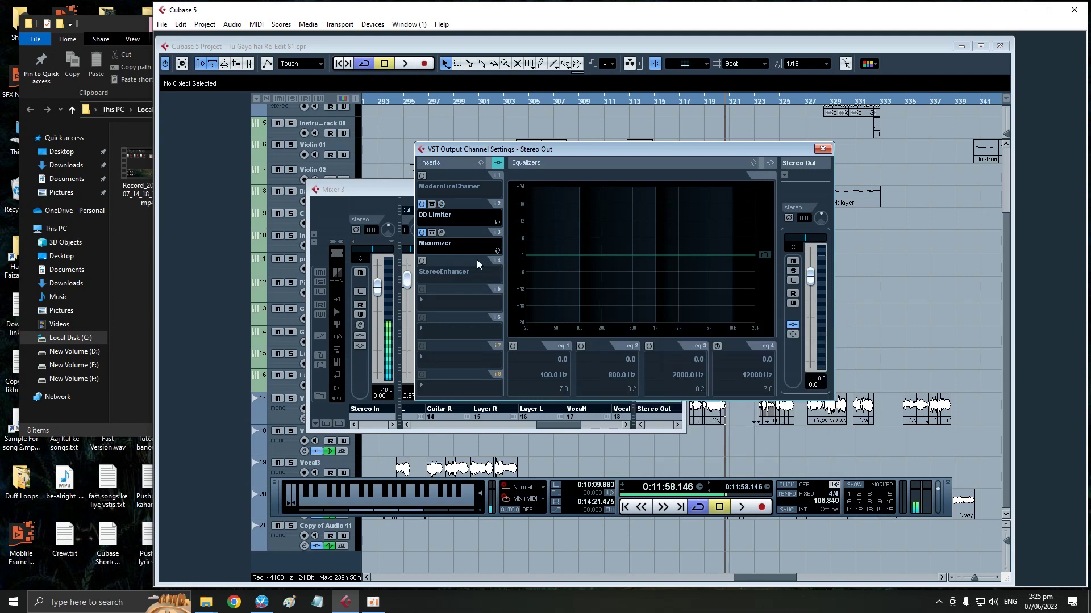
left_click(449, 244)
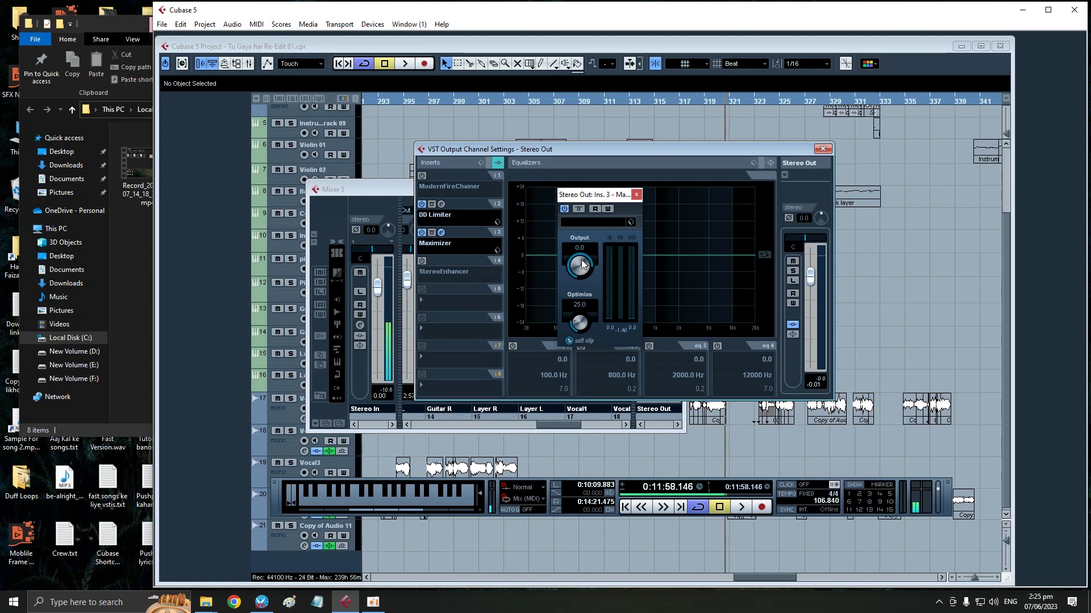
Close the Stereo Out channel's Maximizer window, its channel settings and Mixer 3.
left_click(636, 195)
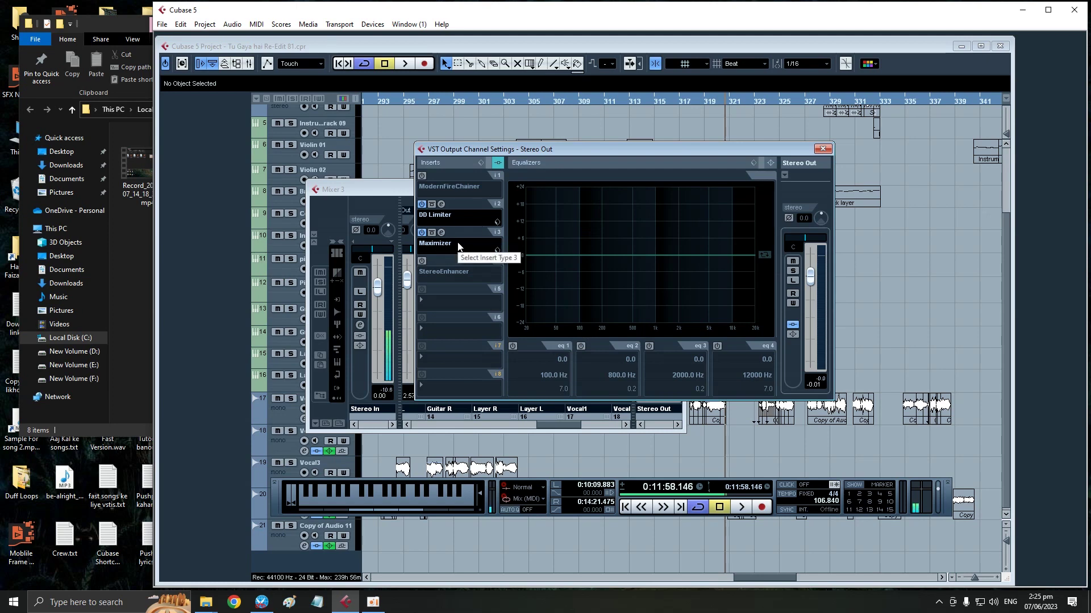
left_click(823, 149)
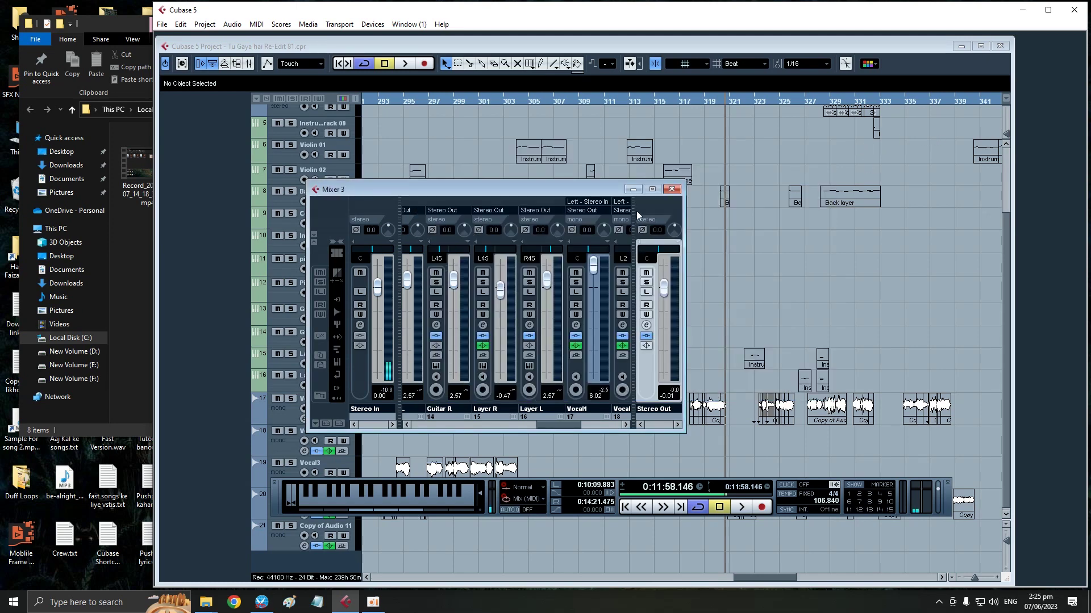
left_click(671, 189)
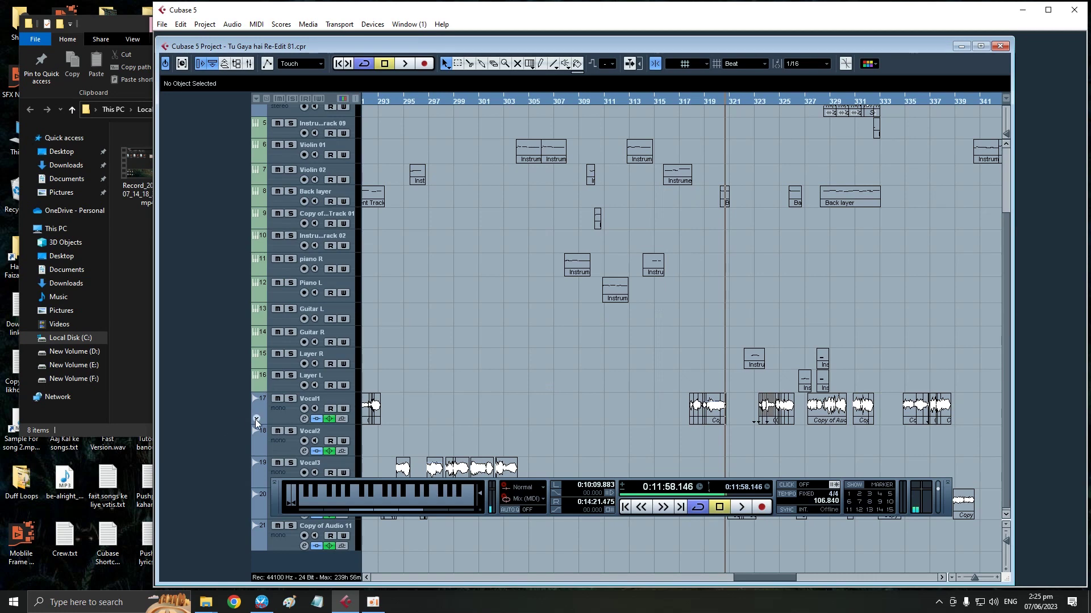
Open the Vocal1 track's channel settings and examine its Maximizer and Limiter inserts.
left_click(271, 411)
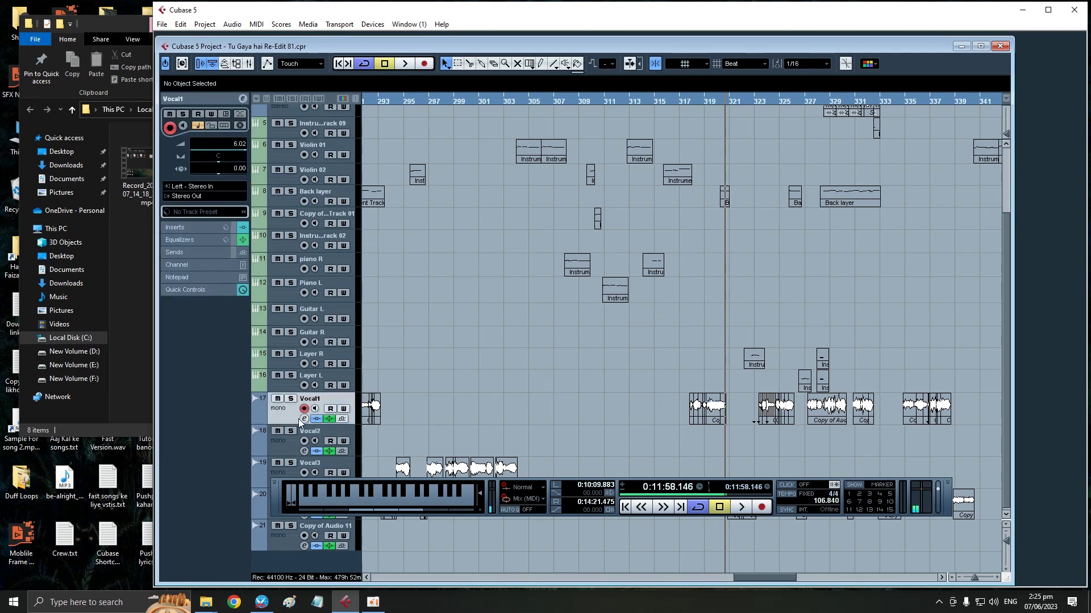
left_click(304, 419)
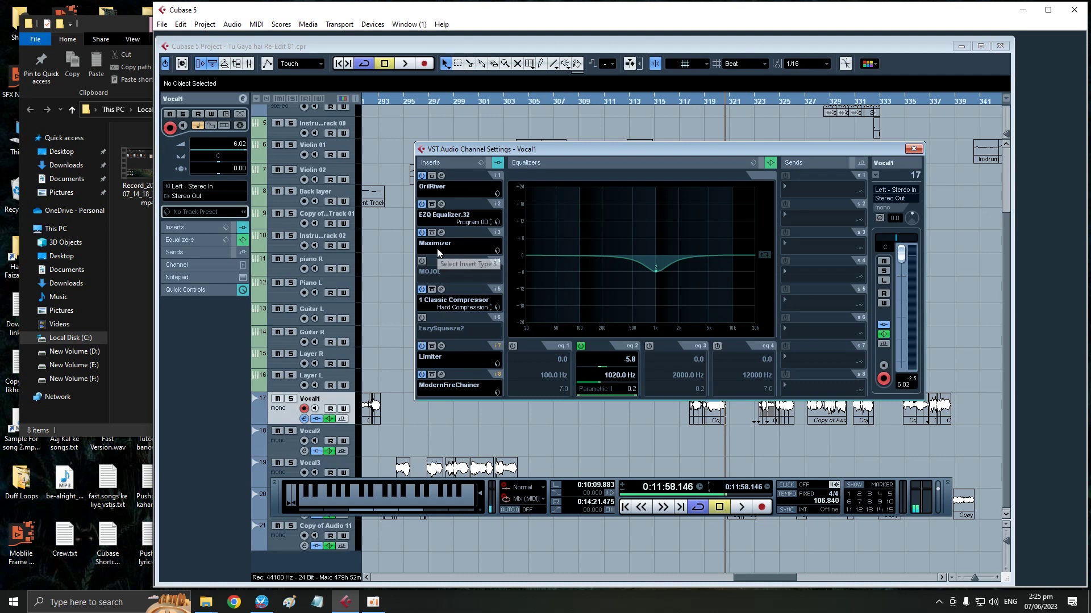
left_click(442, 233)
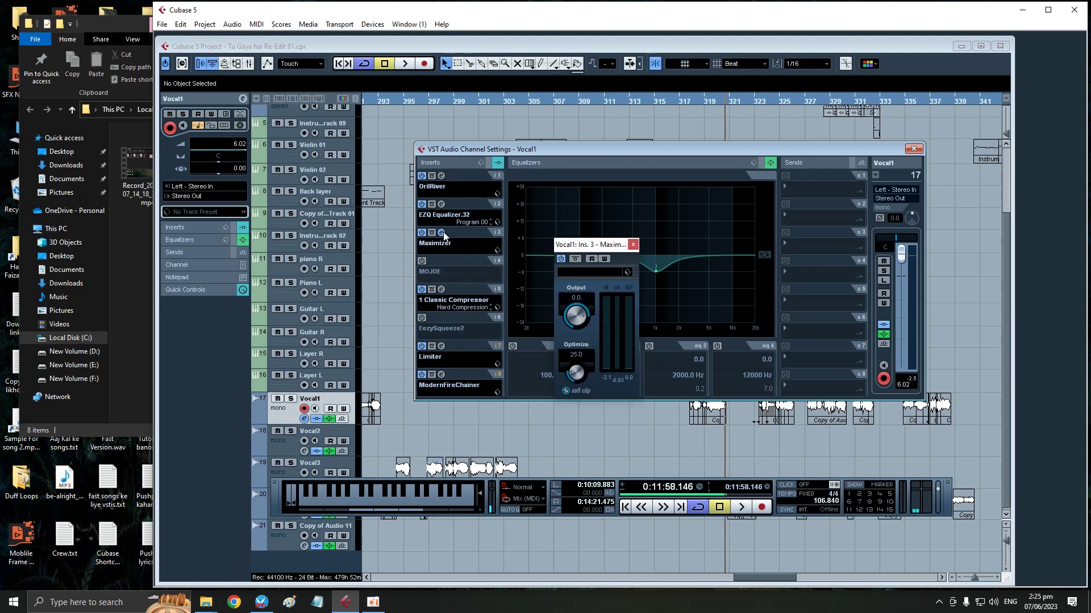
left_click(632, 245)
left_click(430, 361)
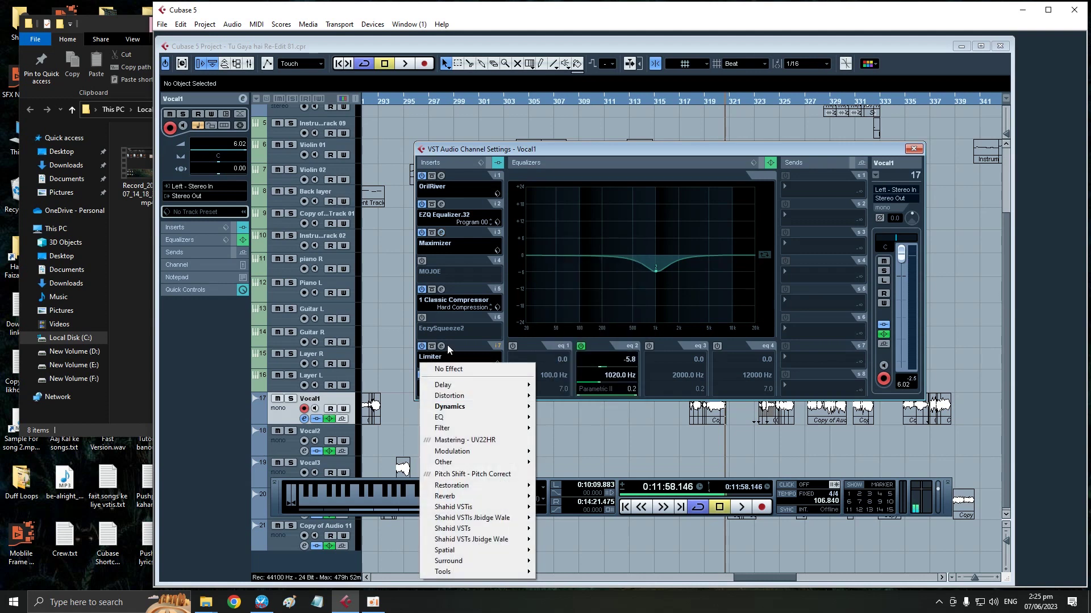
left_click(458, 347)
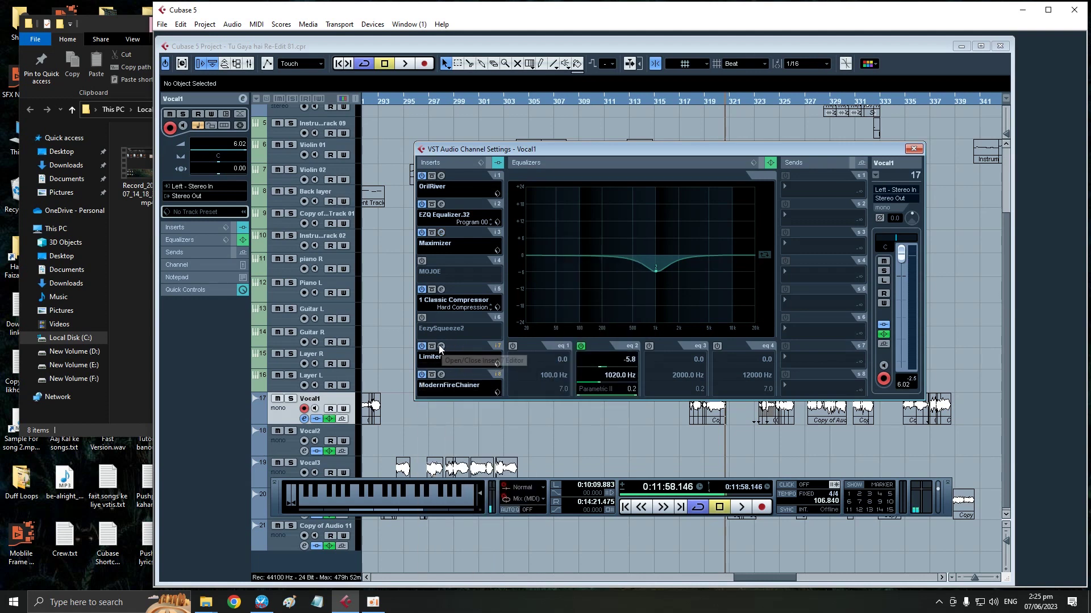